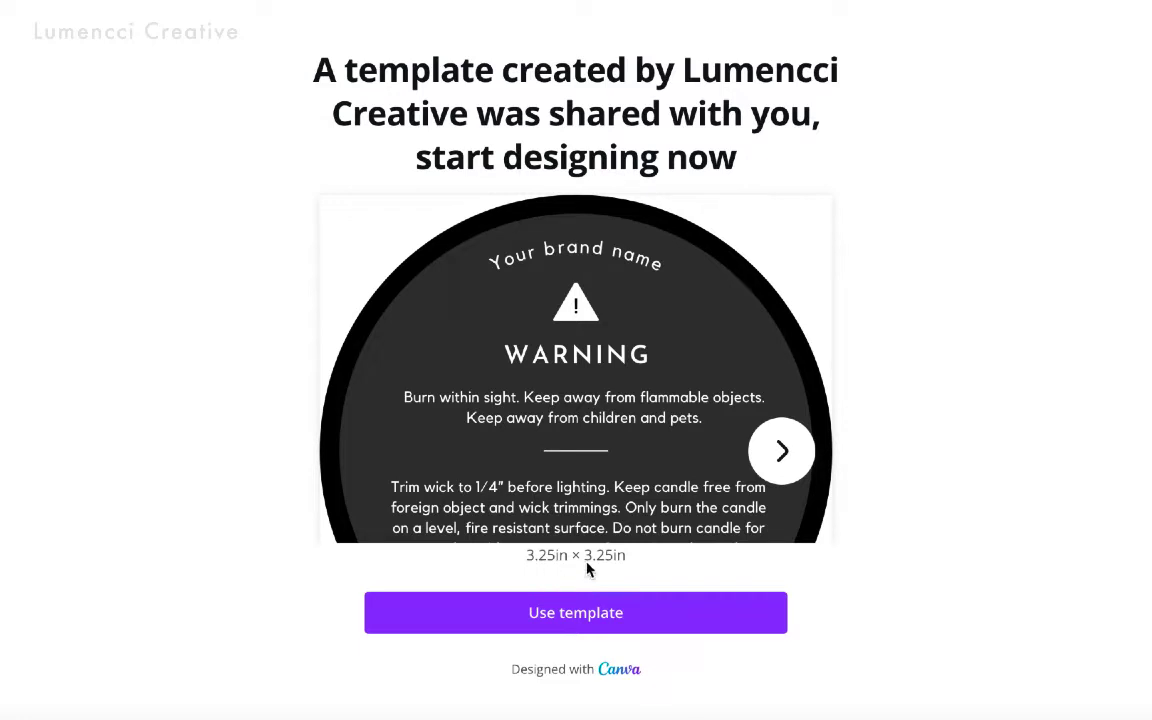
Open the shared 3.25in × 3.25in candle warning label template as an editable design.
key(ctrl+Tab)
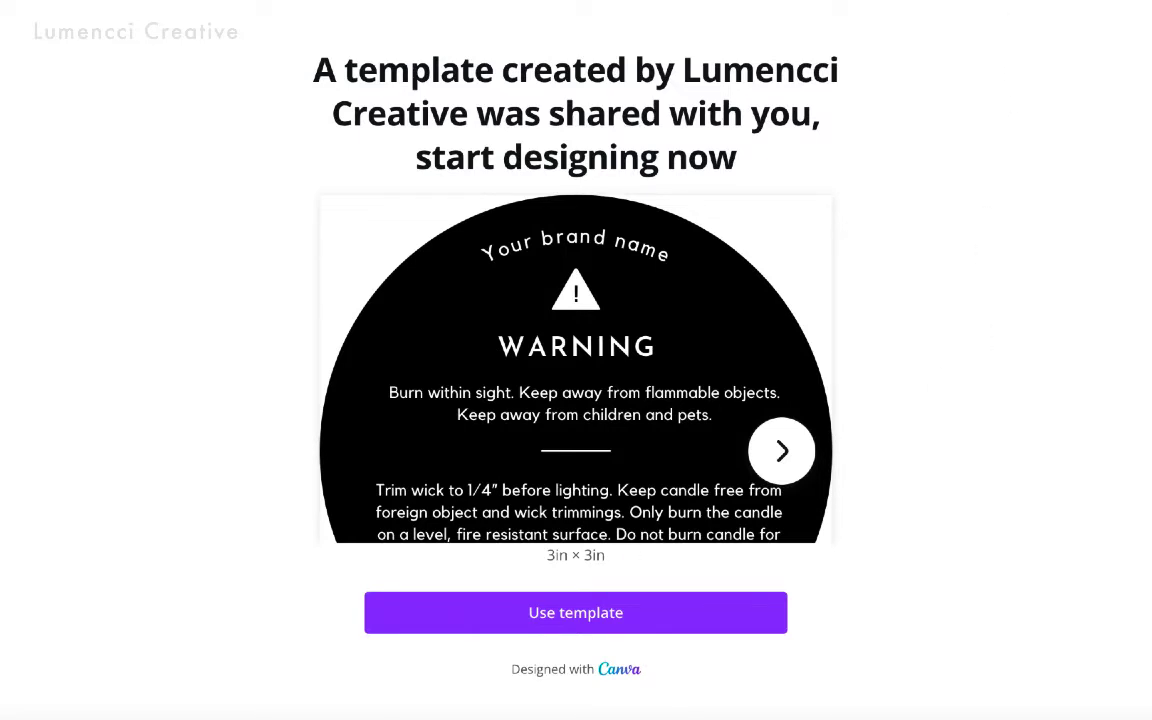
key(ctrl+Tab)
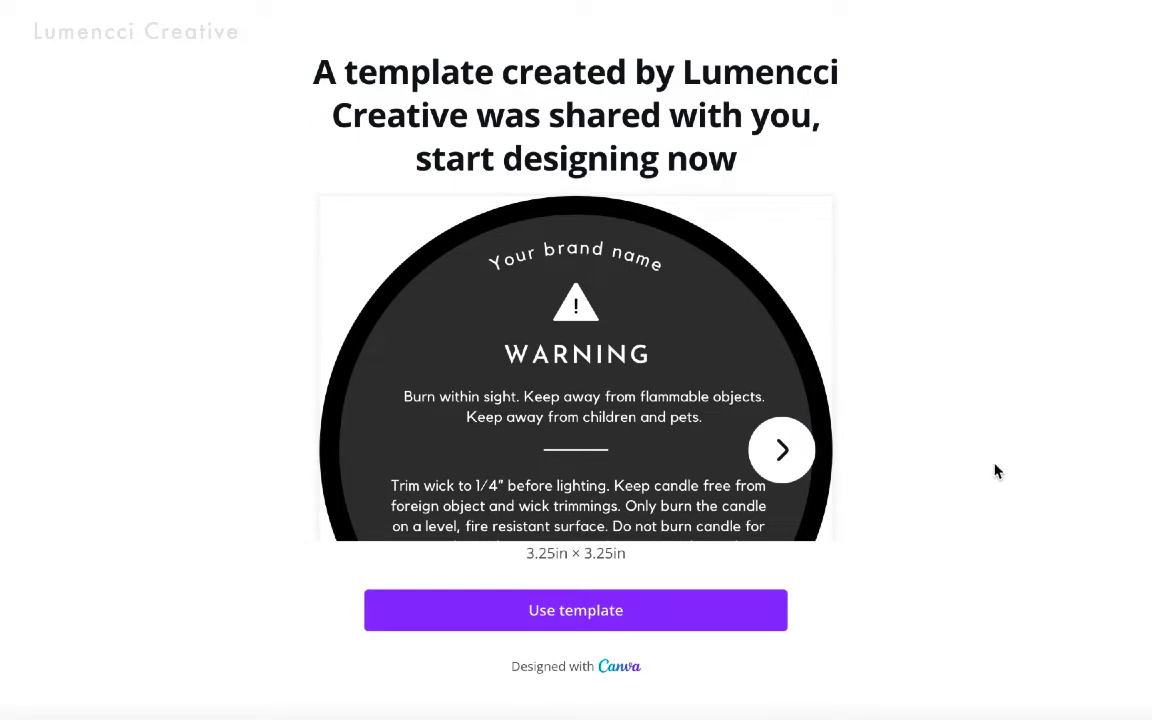
click(739, 624)
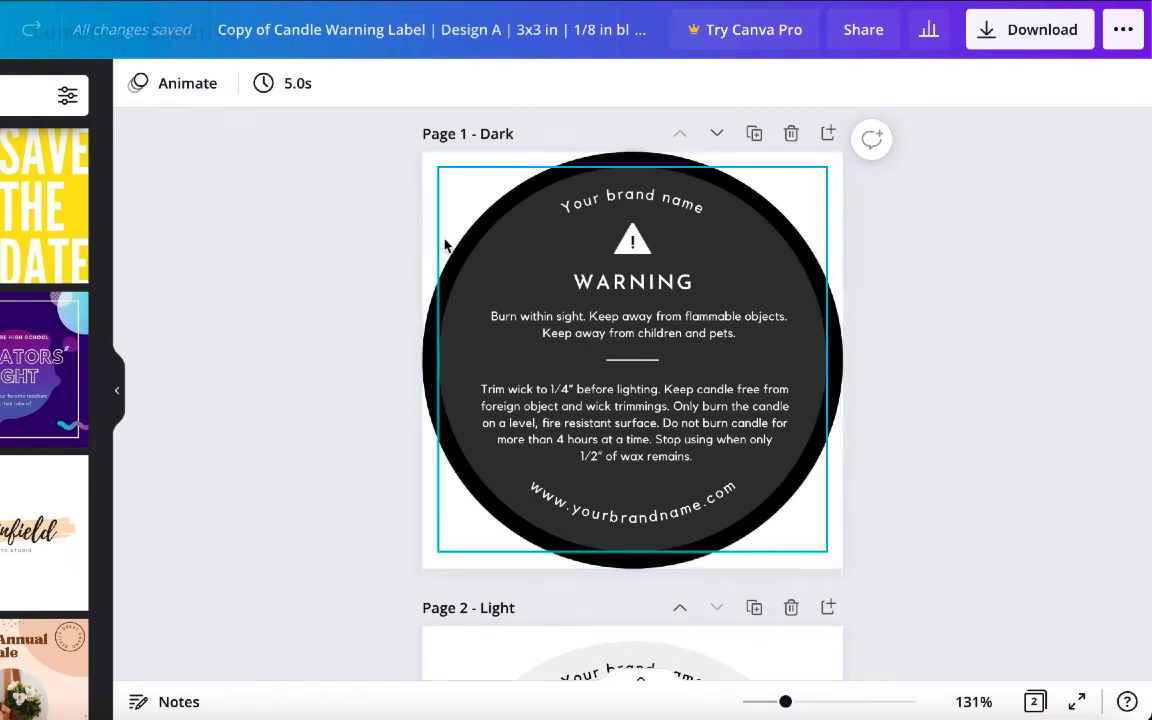
Make the dark grey inner guide circle on Page 1 - Dark fully transparent.
scroll(360, 372, down, 5)
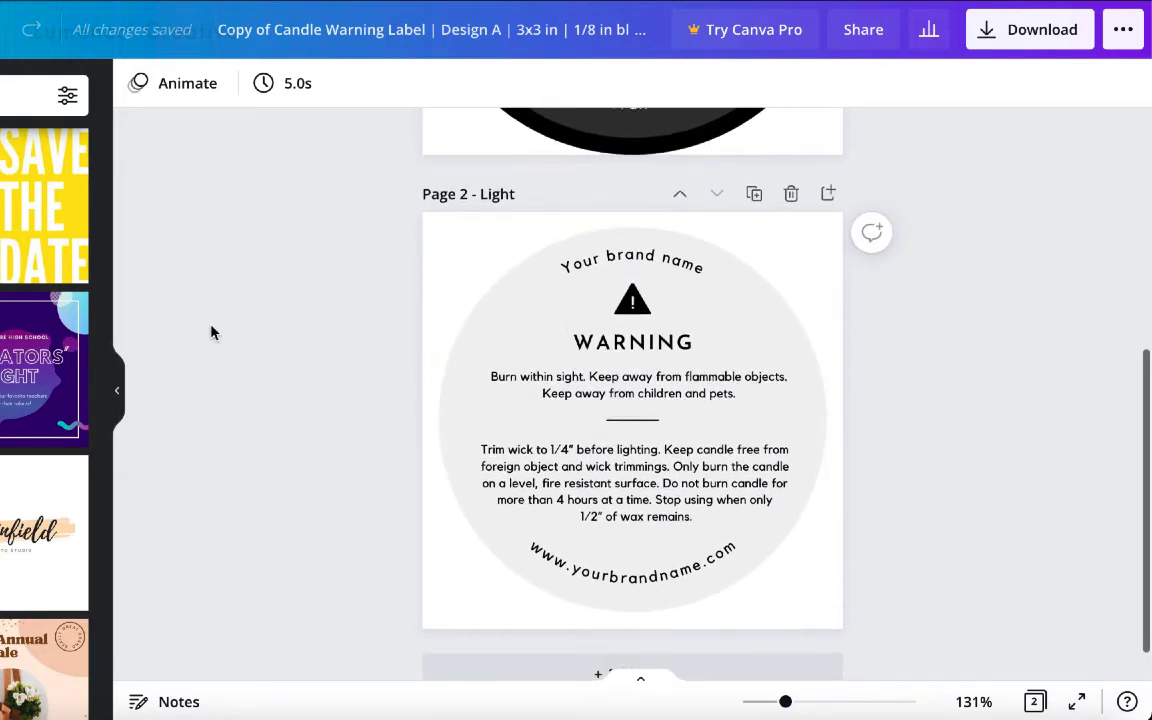
scroll(211, 332, up, 3)
scroll(211, 332, up, 3)
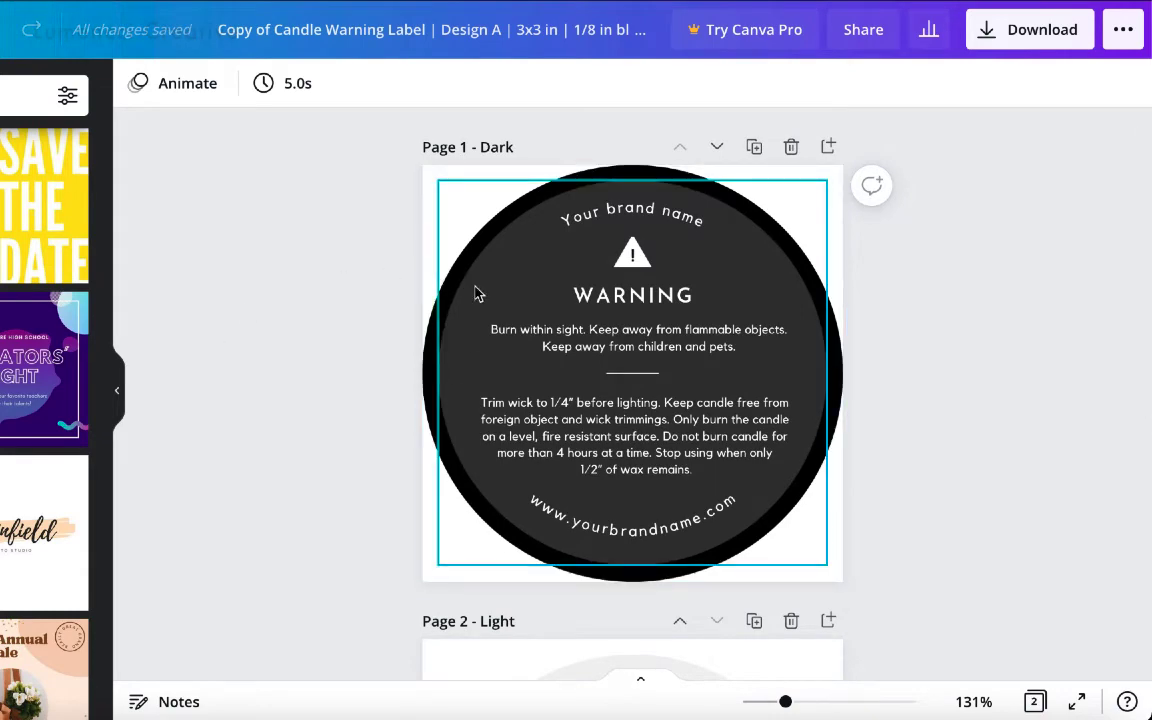
scroll(475, 292, down, 3)
scroll(454, 485, up, 2)
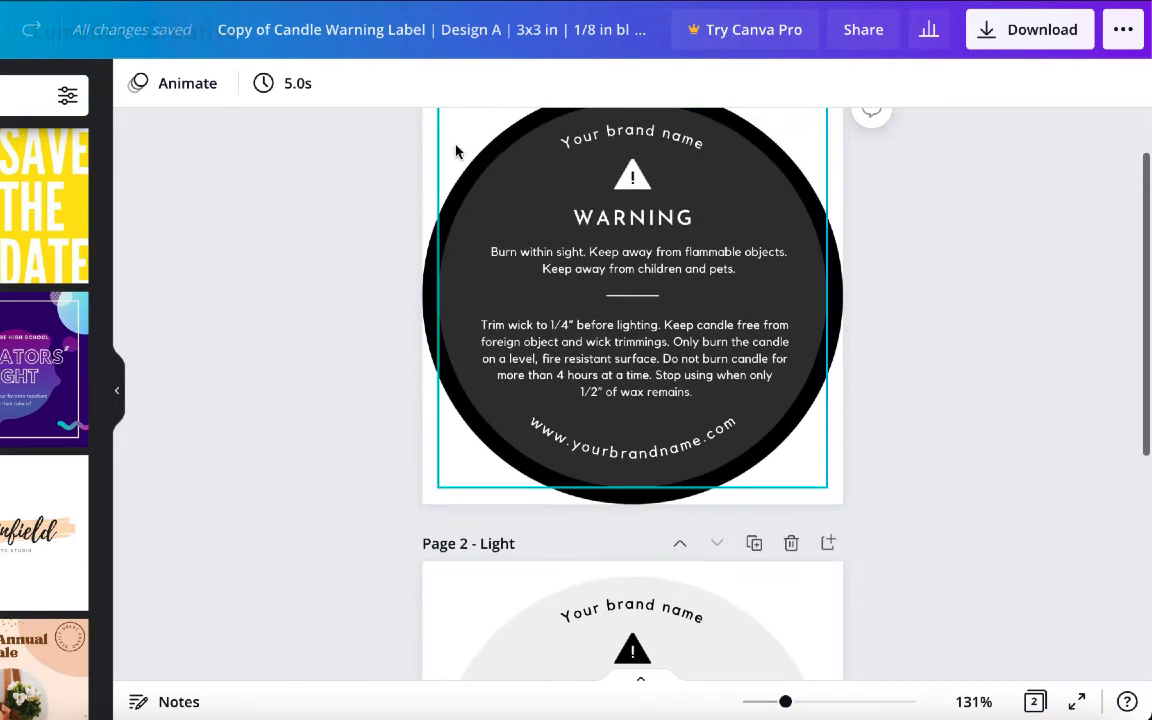
scroll(464, 238, up, 1)
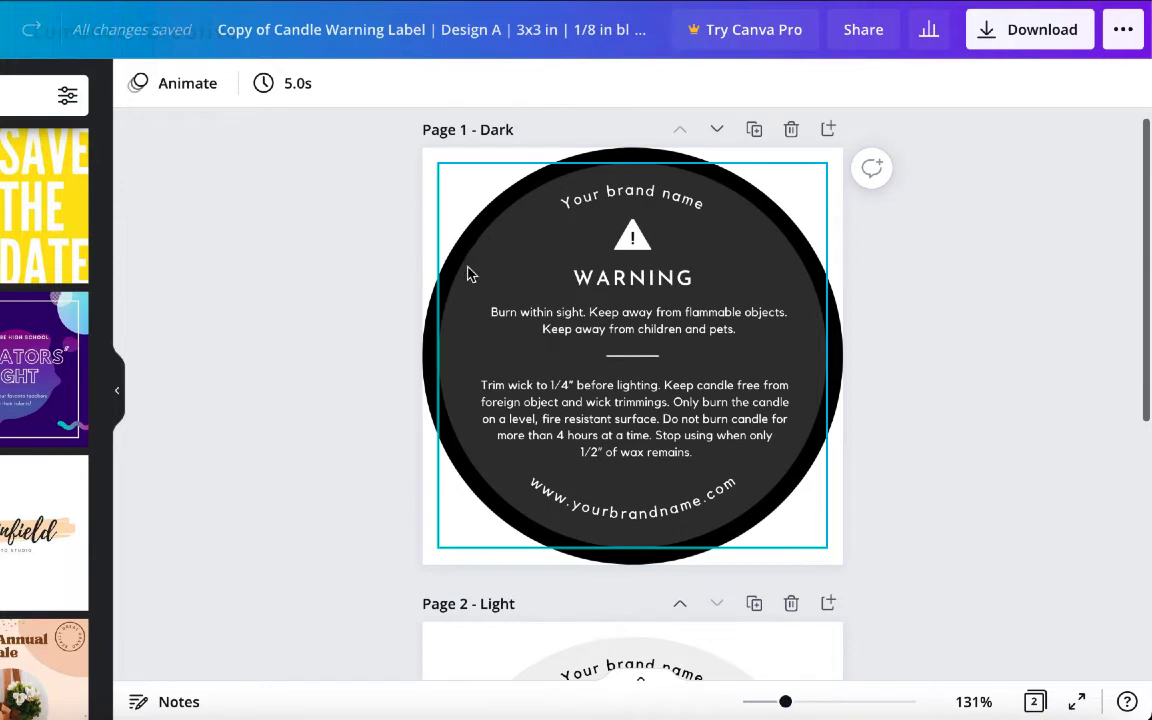
click(474, 335)
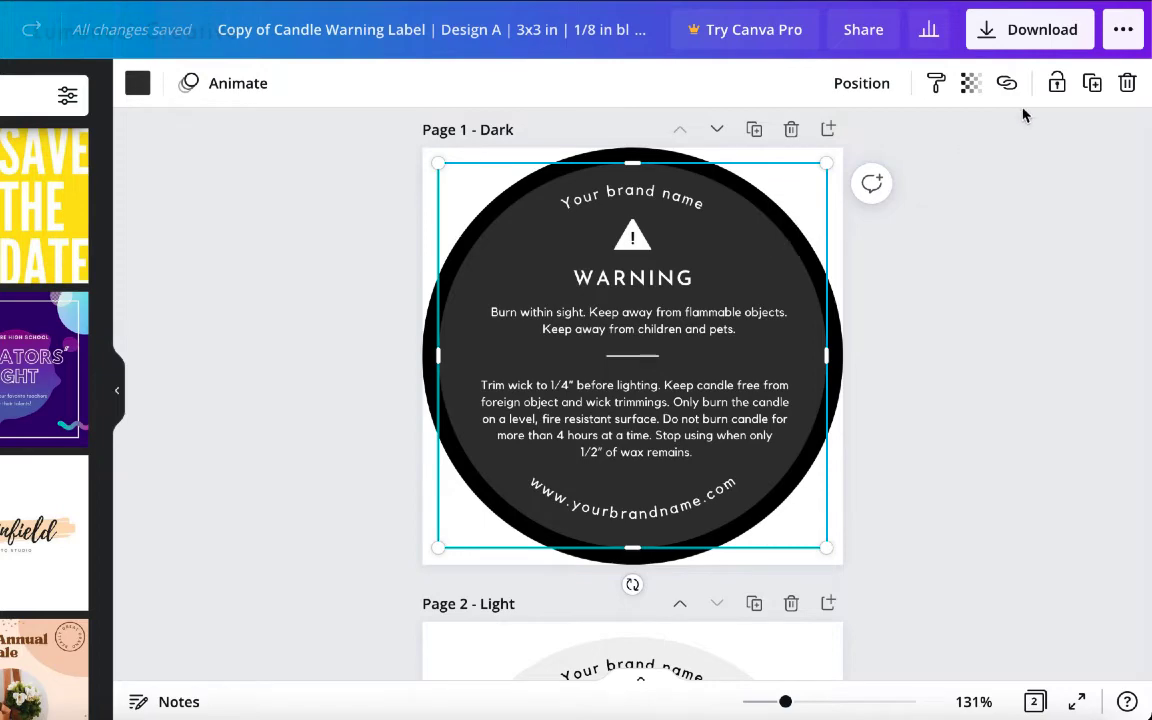
click(970, 86)
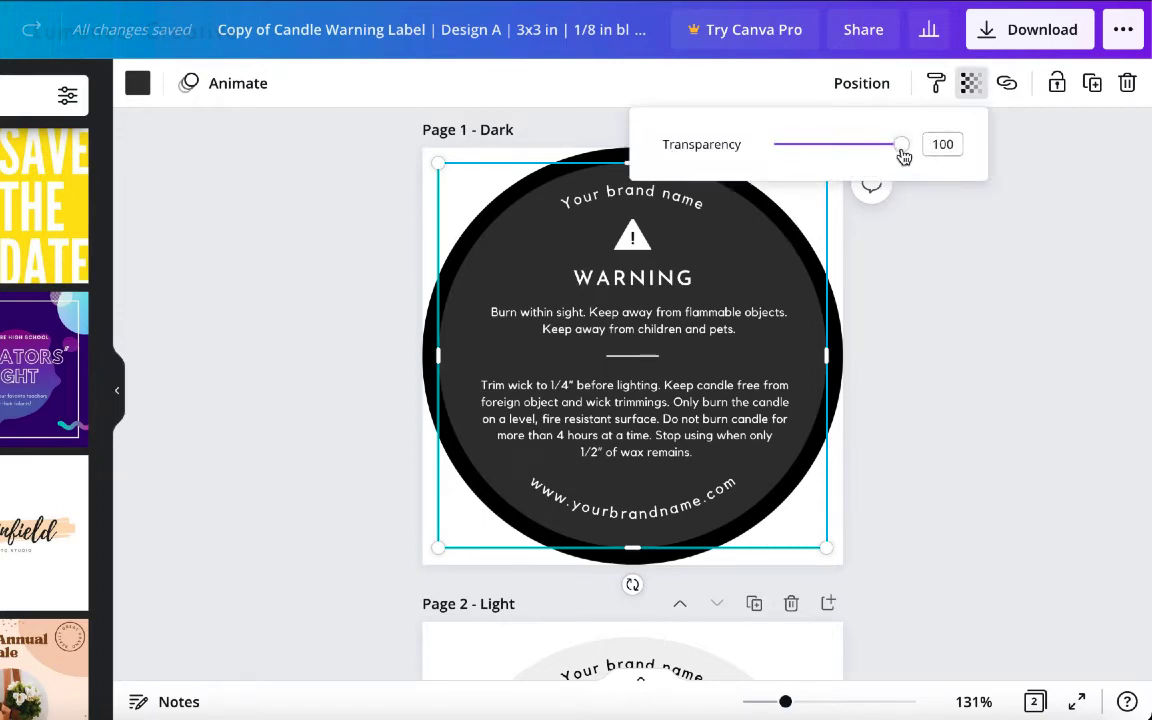
drag(901, 146, 774, 146)
Make the light grey guide circle on Page 2 - Light fully transparent and deselect it.
scroll(995, 384, down, 4)
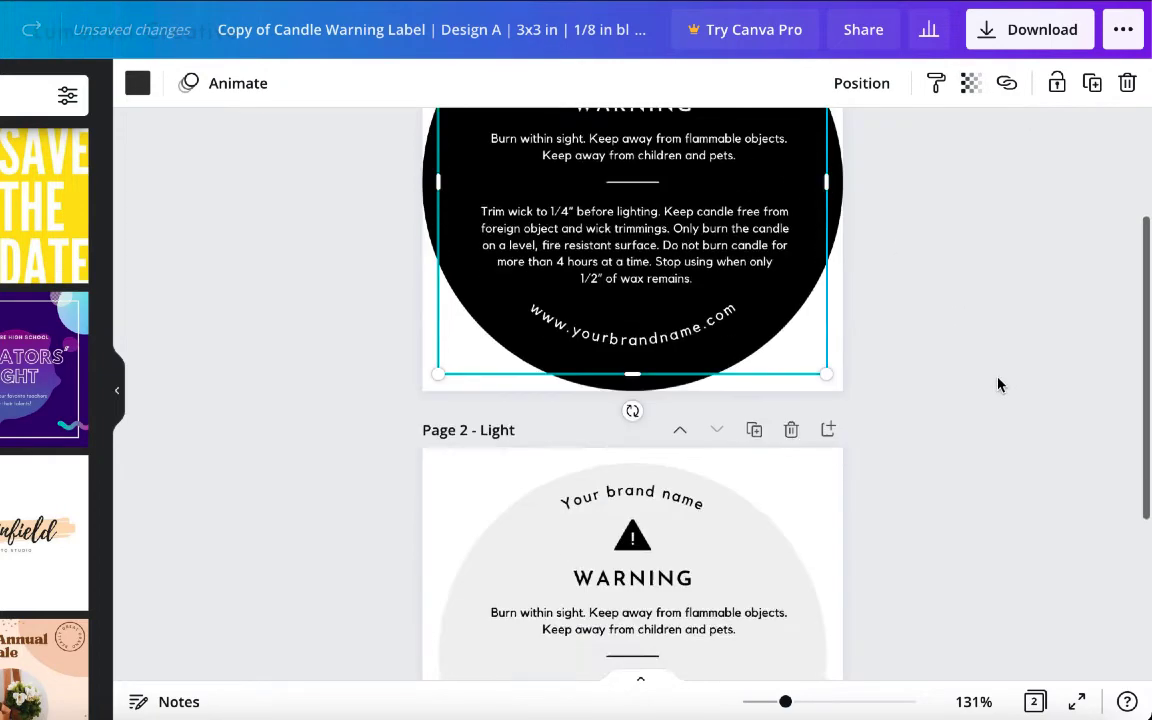
scroll(964, 199, down, 2)
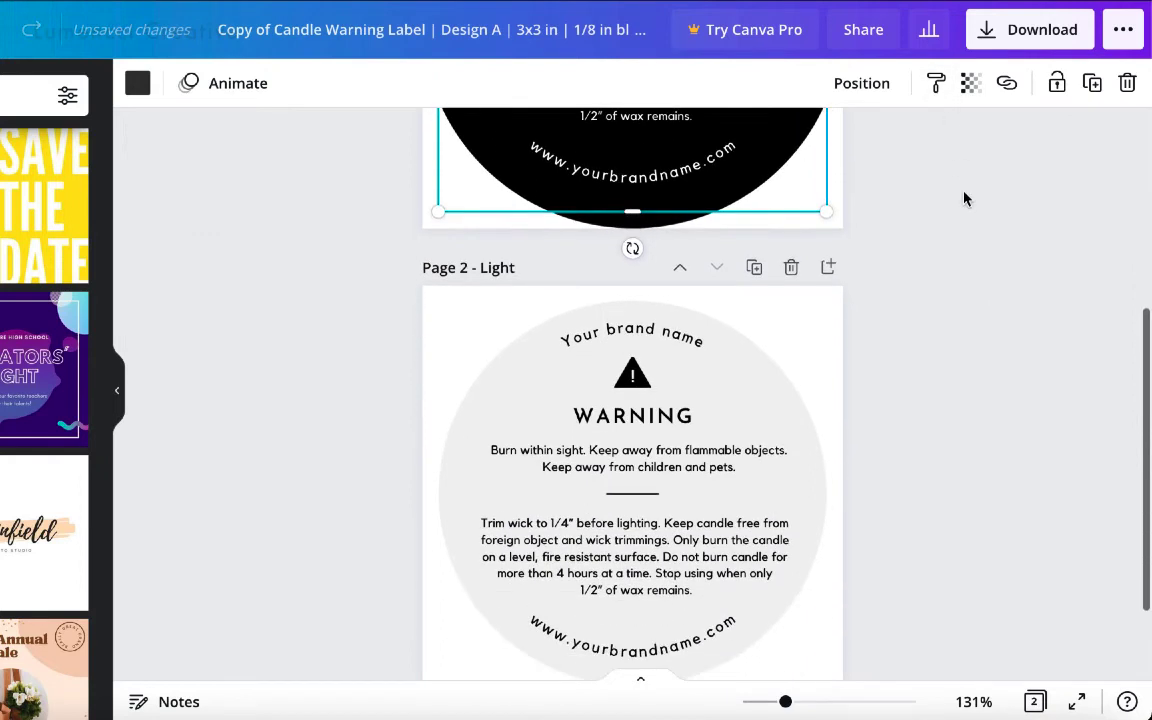
click(757, 400)
click(971, 84)
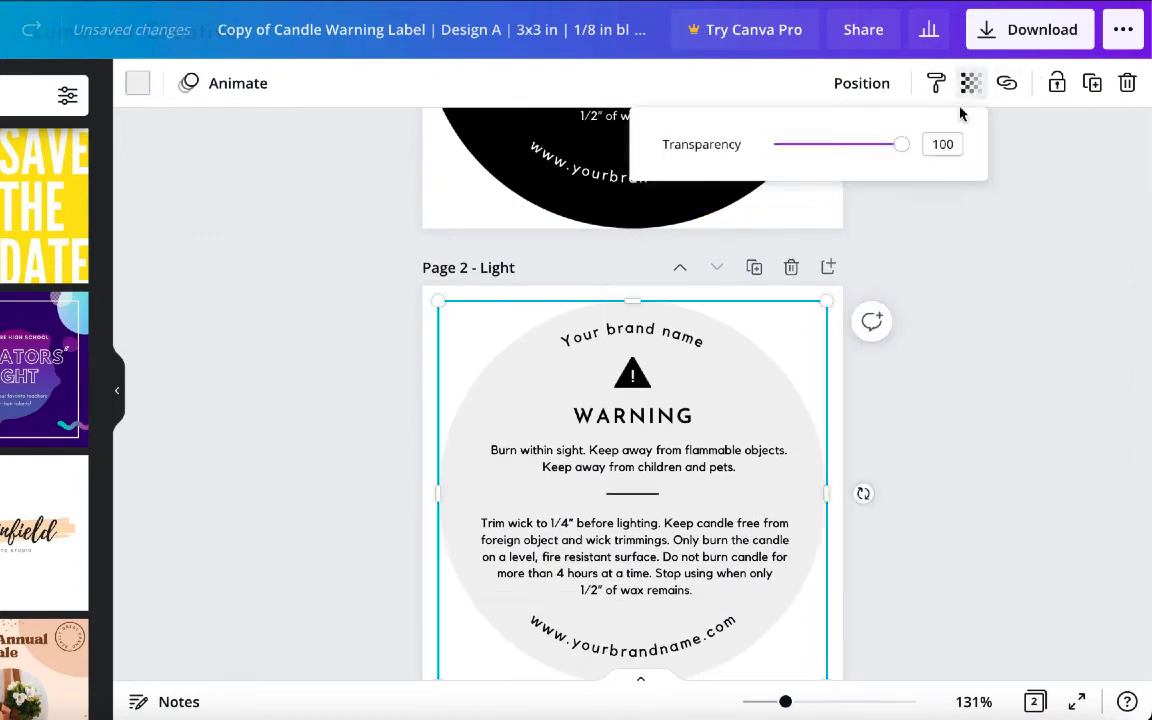
drag(903, 146, 730, 149)
click(1034, 476)
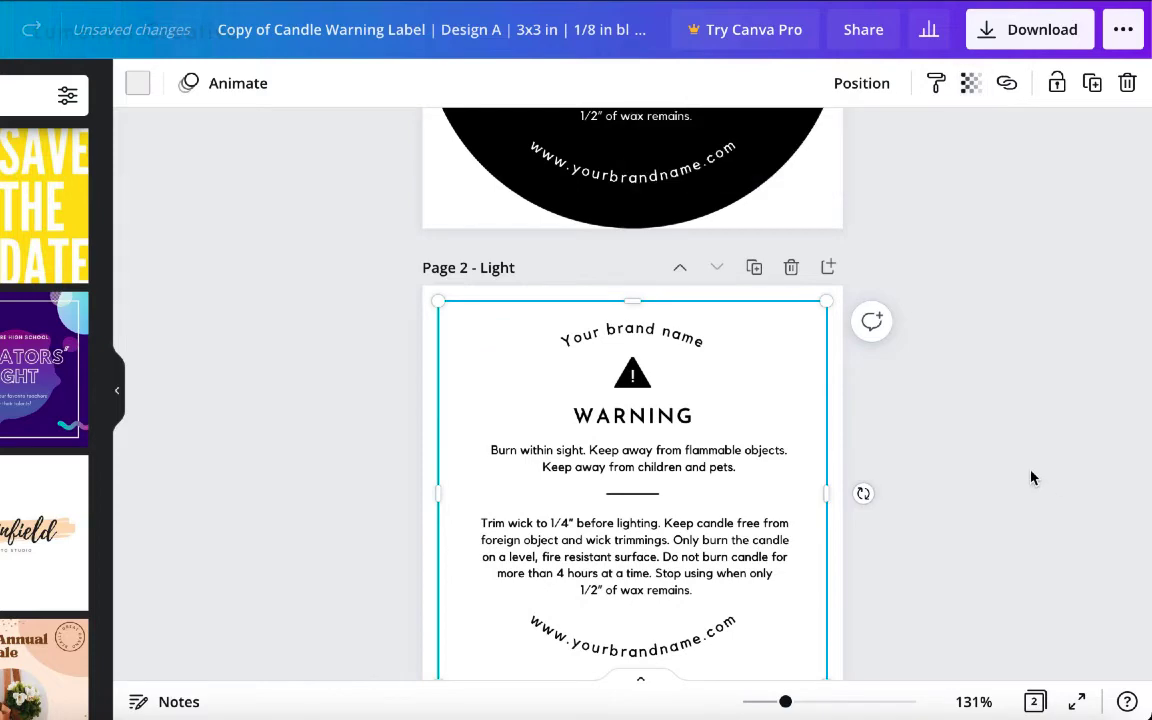
scroll(1034, 476, up, 3)
click(1028, 465)
Add "!!!" to the end of the WARNING heading on Page 1 - Dark.
scroll(1028, 465, up, 2)
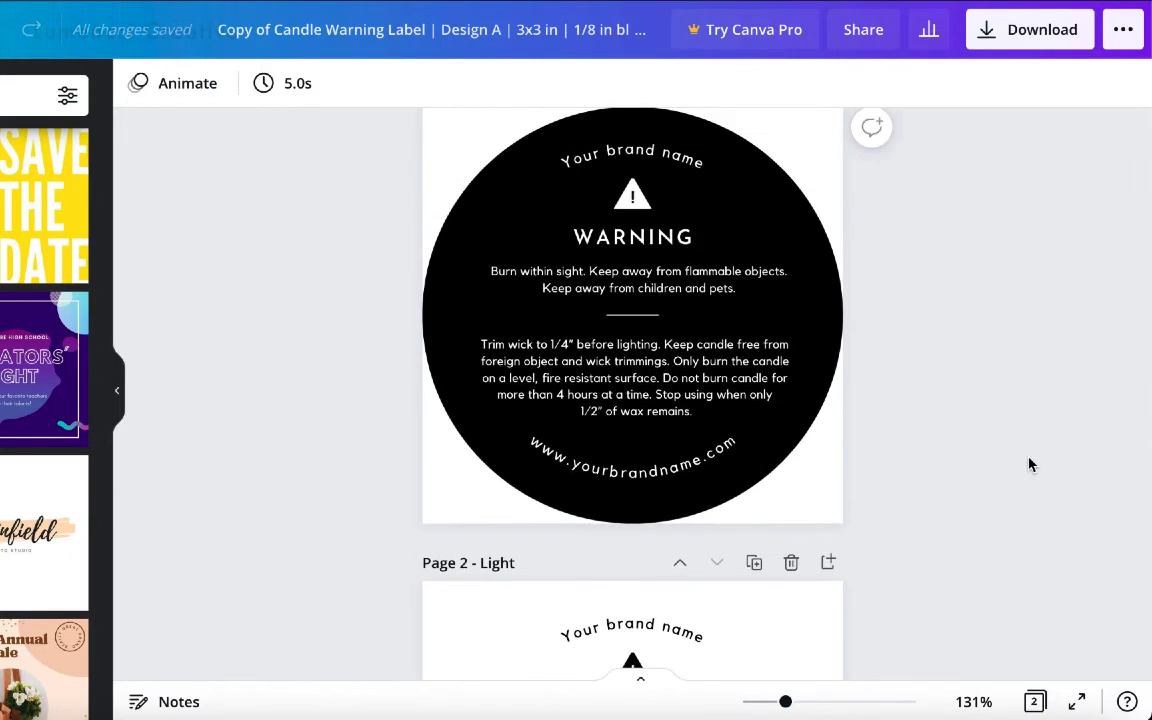
scroll(1030, 464, up, 1)
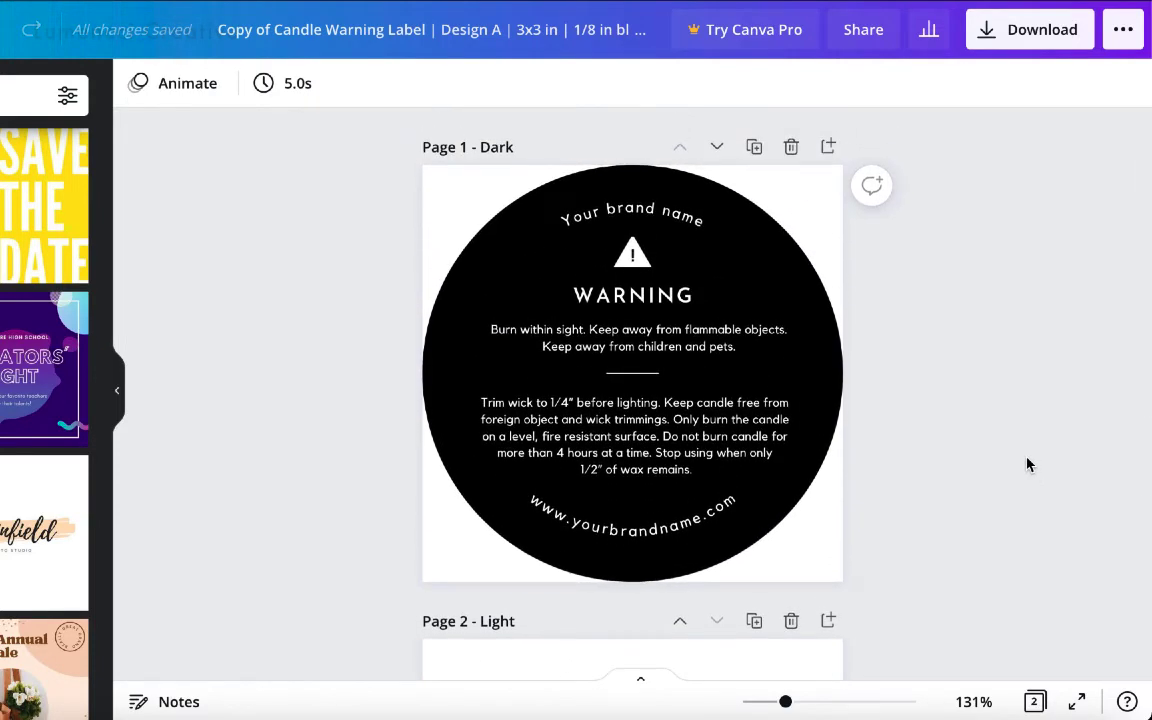
double_click(646, 296)
key(End)
text(!!!)
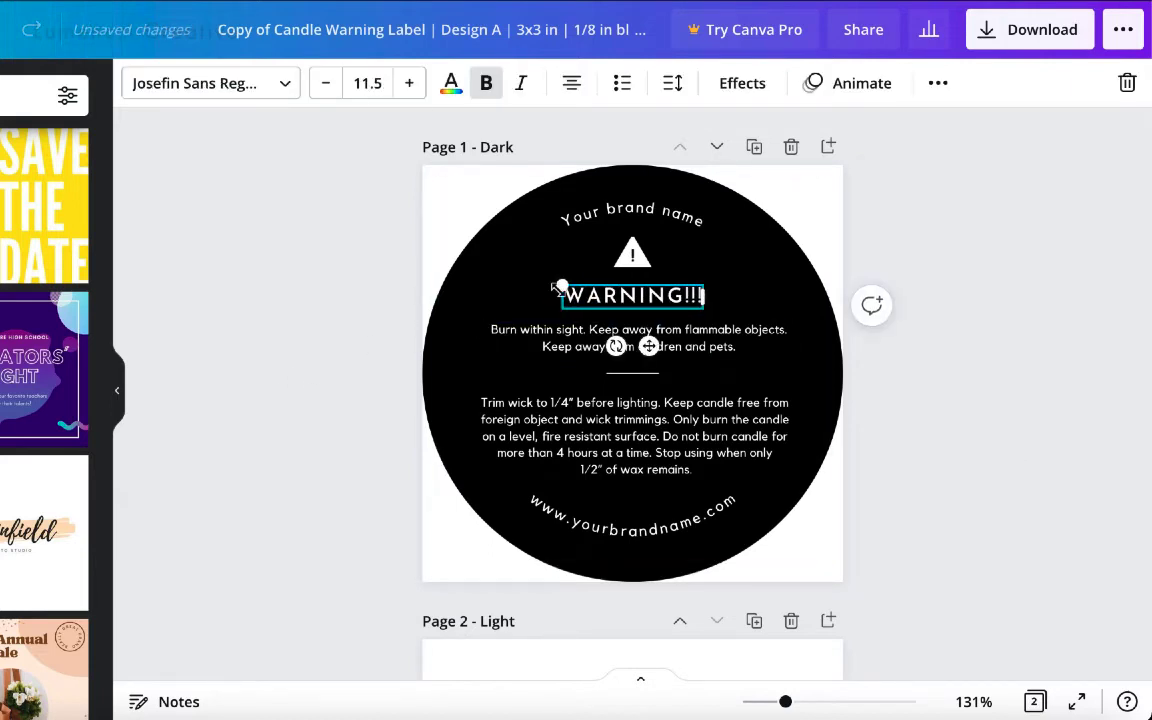
Change the font of the whole "WARNING!!!" heading to a thin handwritten script and leave text editing.
key(ctrl+a)
click(285, 88)
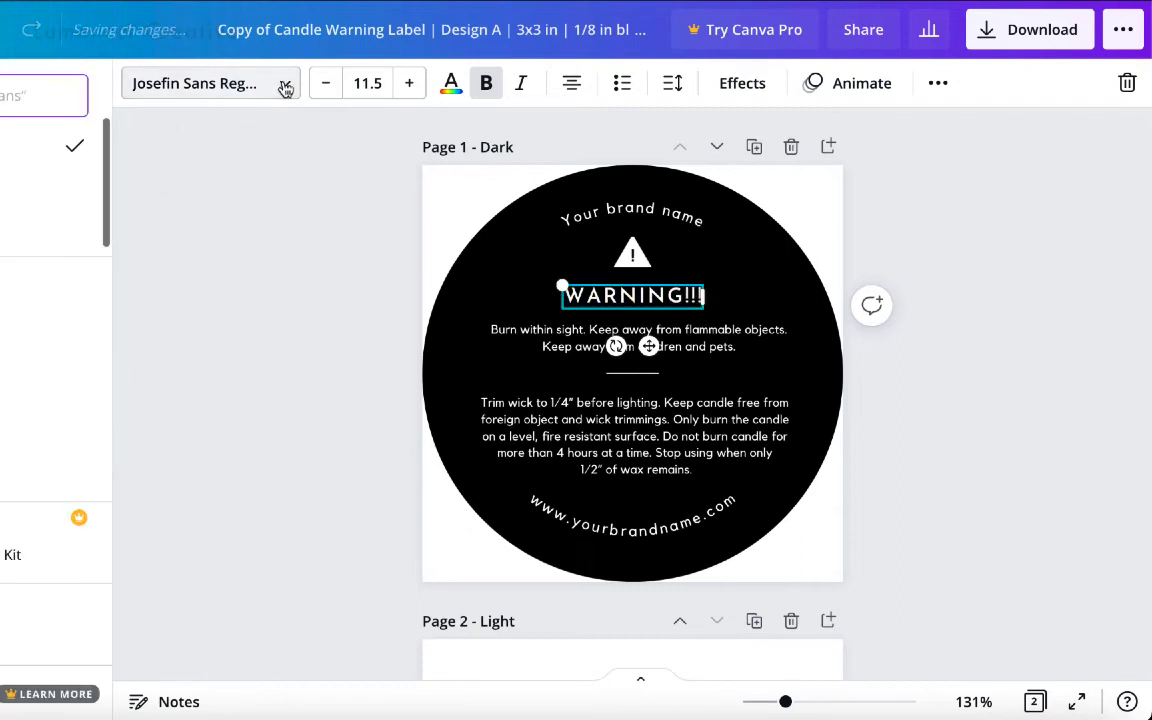
click(45, 306)
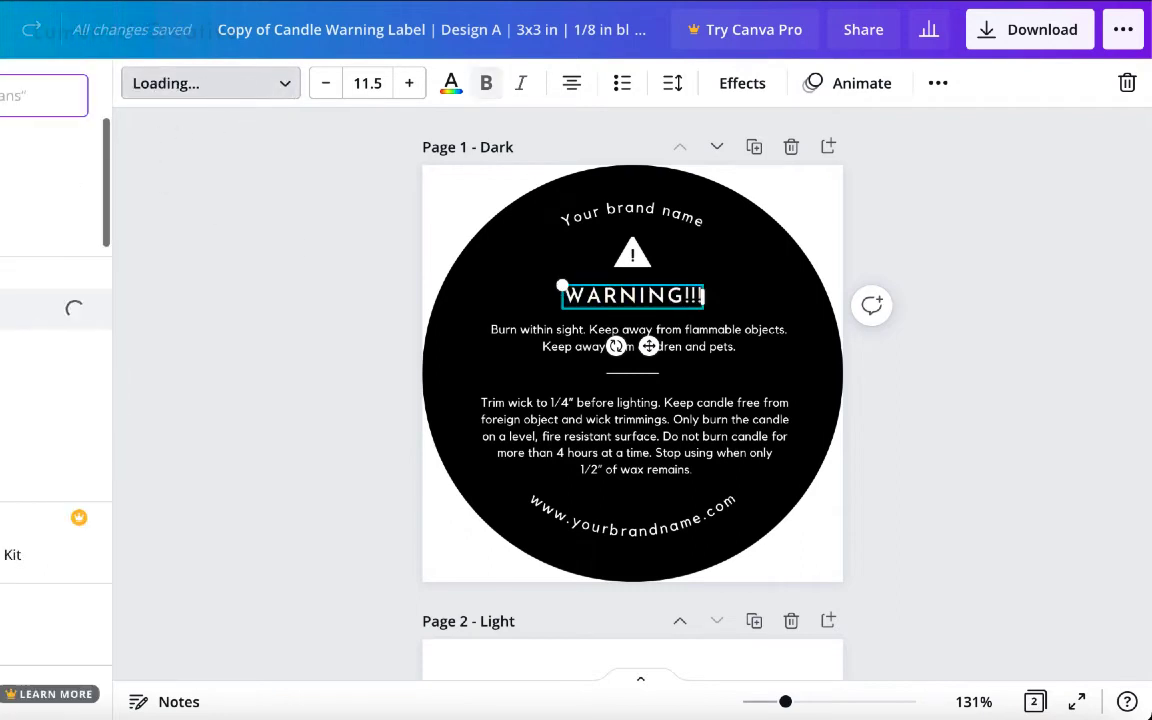
click(283, 405)
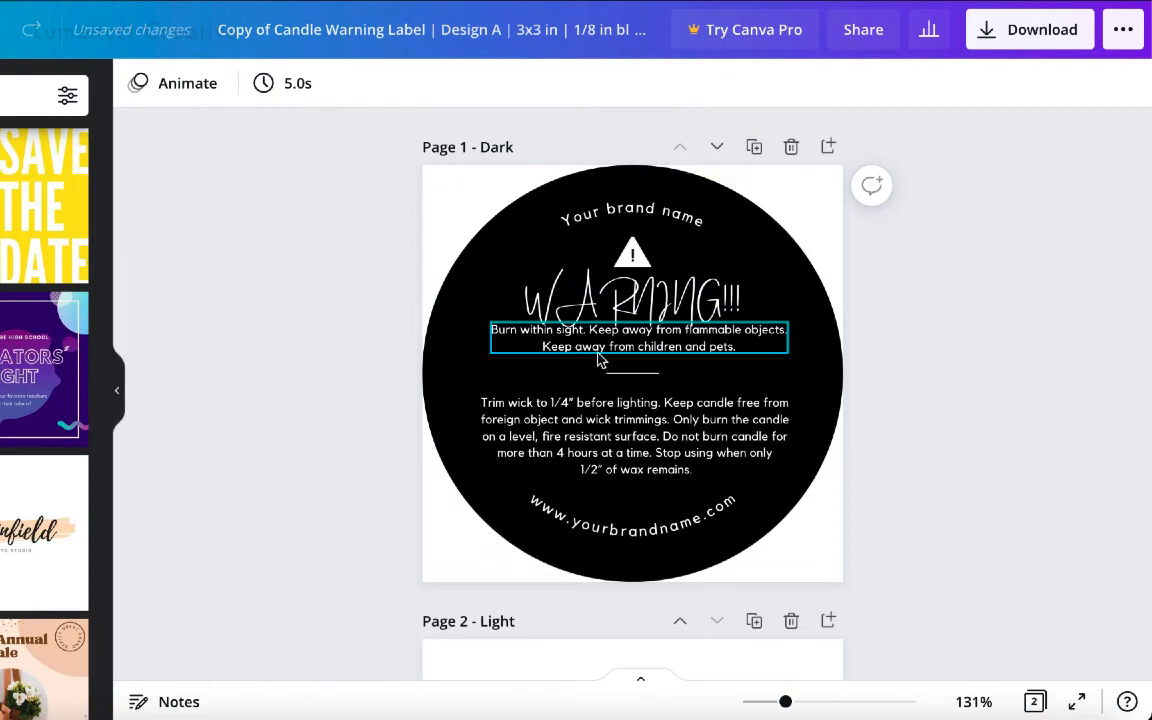
mouse_move(644, 342)
mouse_down()
mouse_move(650, 297)
mouse_move(645, 341)
mouse_up()
Recolour the black background circle on Page 1 - Dark to dark blue.
click(425, 365)
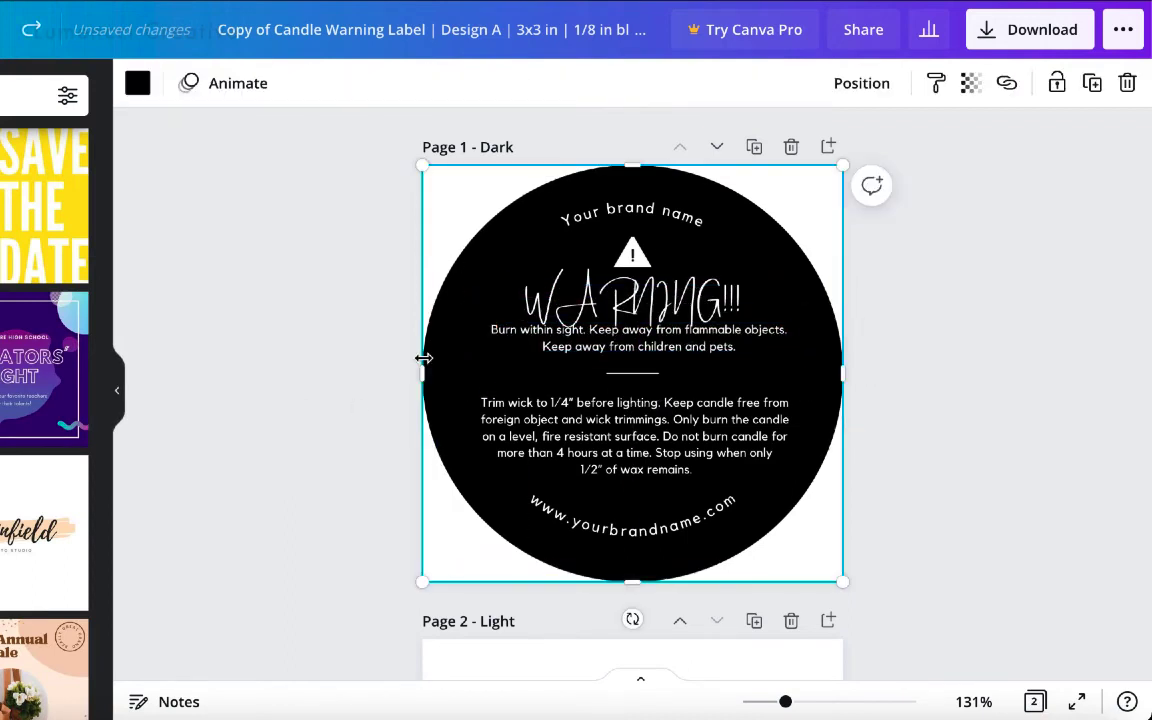
click(137, 85)
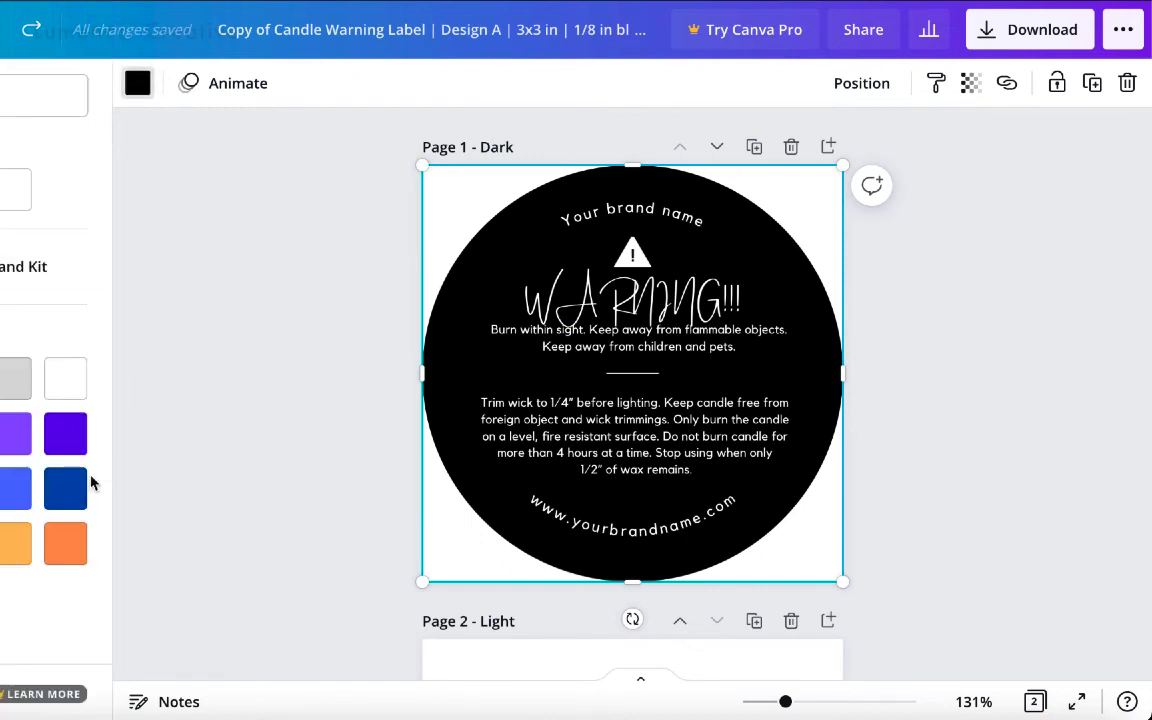
click(65, 488)
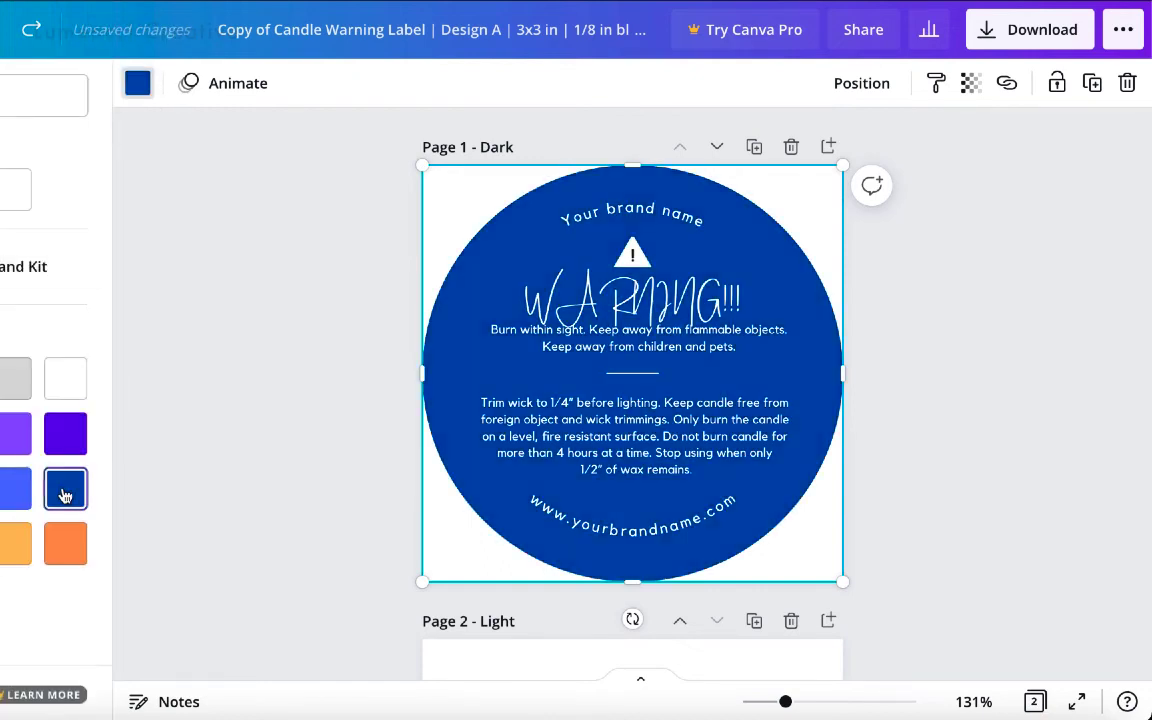
click(239, 304)
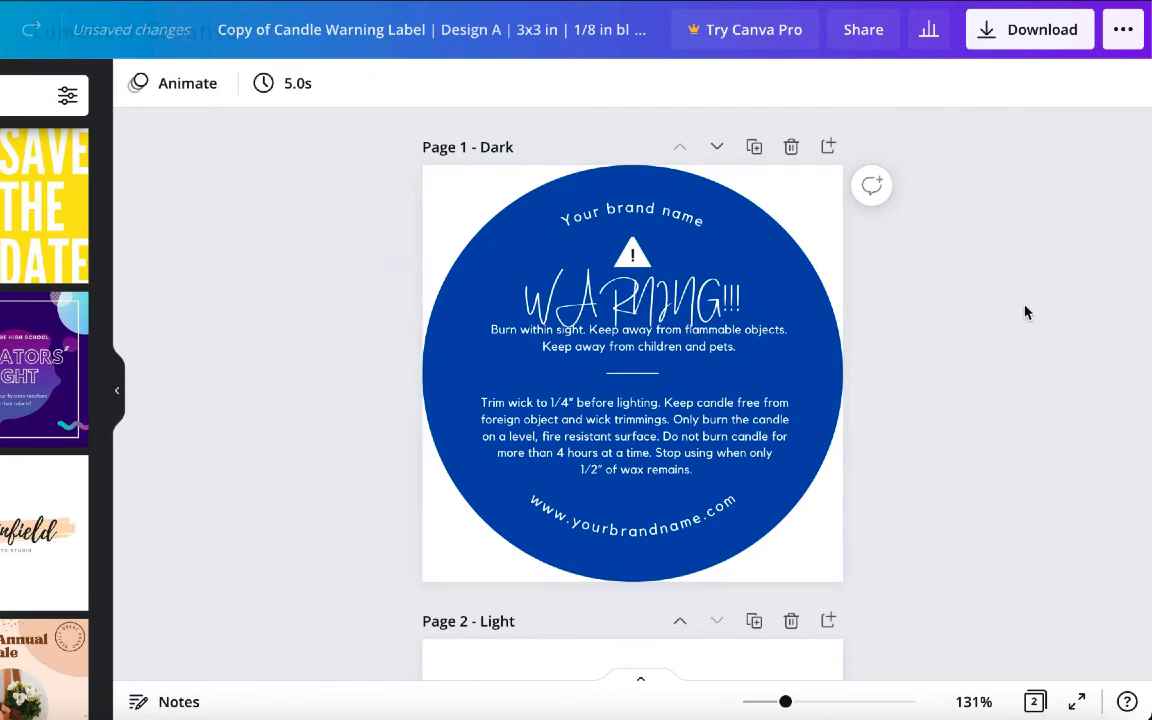
Download only Page 1 - Dark of the label as a PNG.
click(1045, 31)
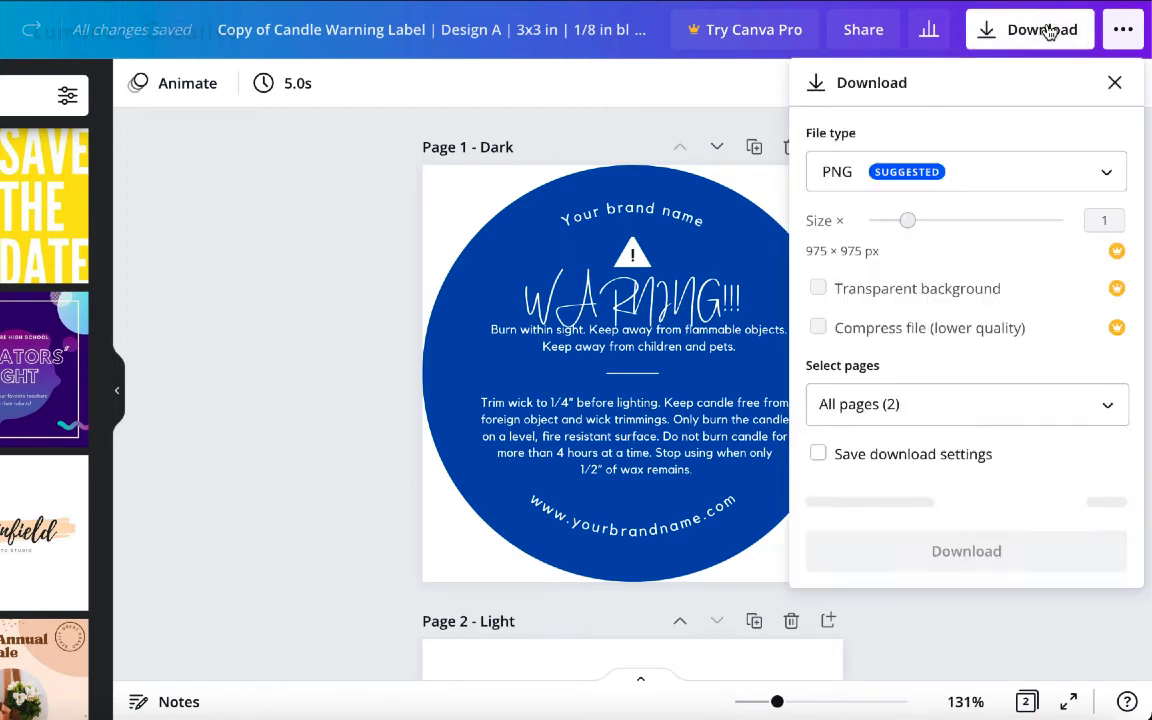
click(1042, 177)
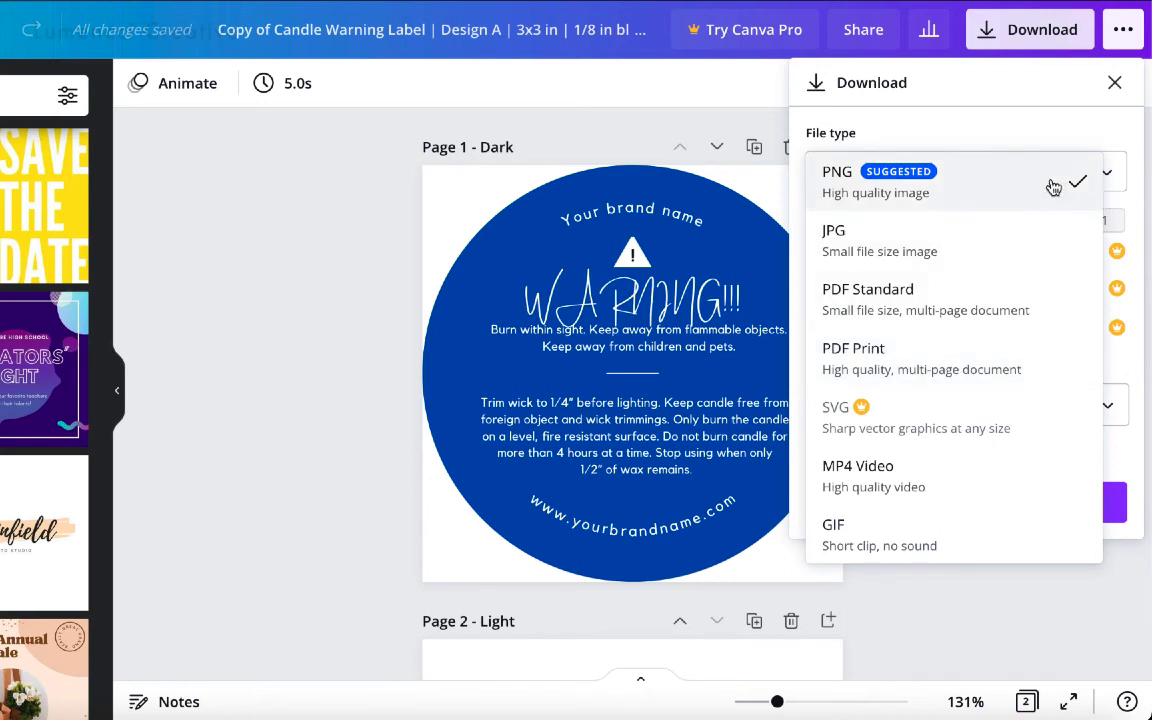
click(1054, 131)
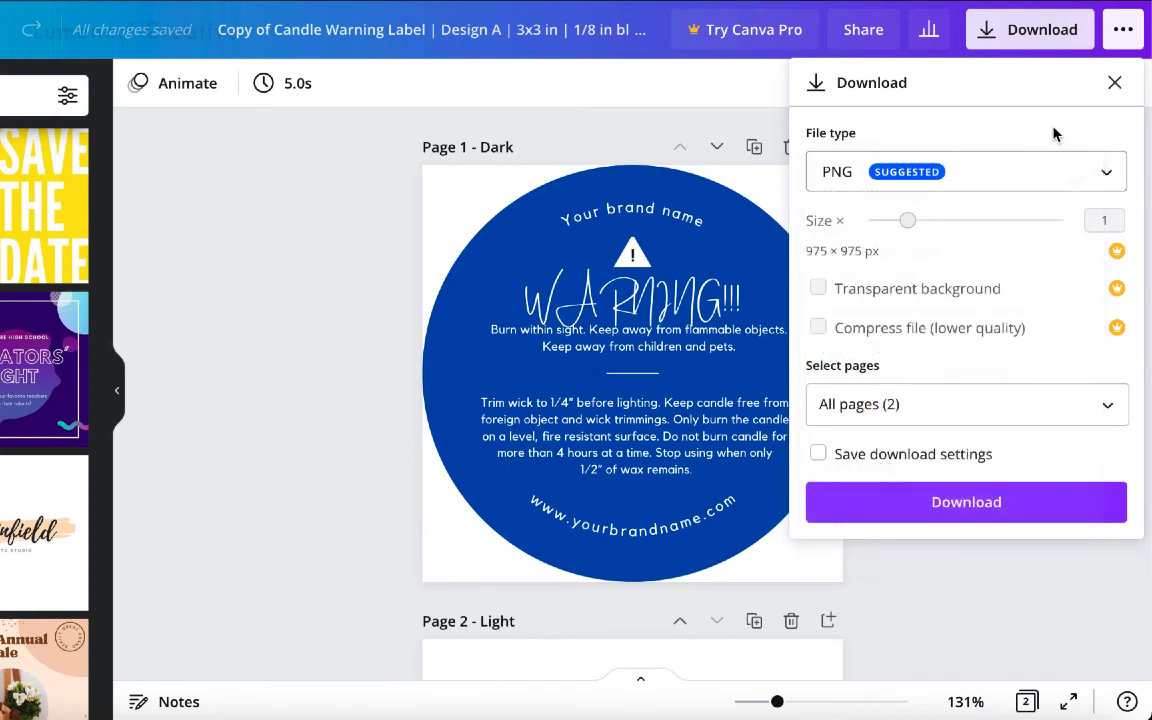
click(1013, 408)
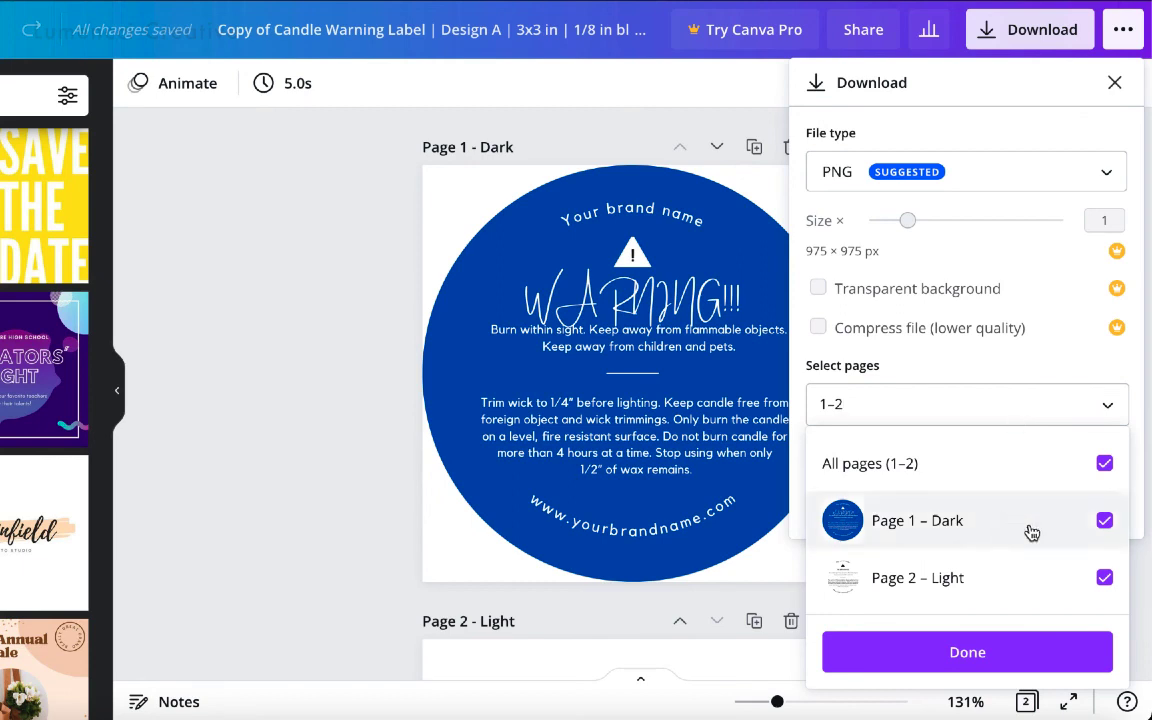
click(1104, 578)
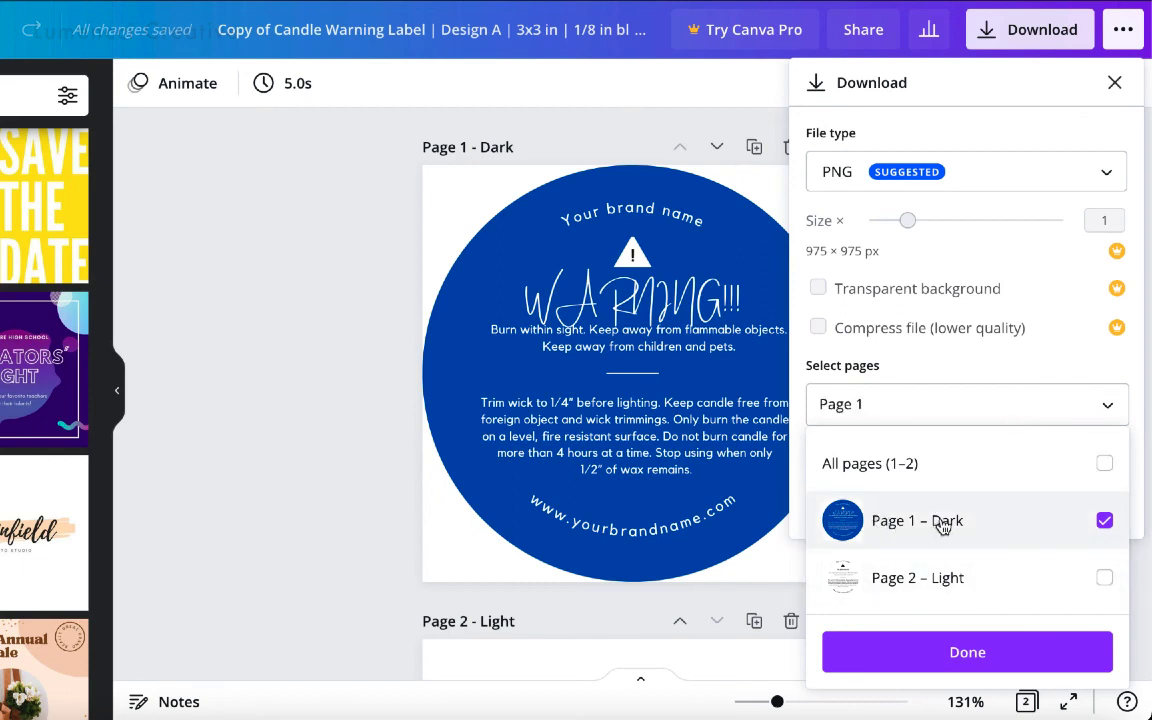
click(1010, 660)
click(1008, 496)
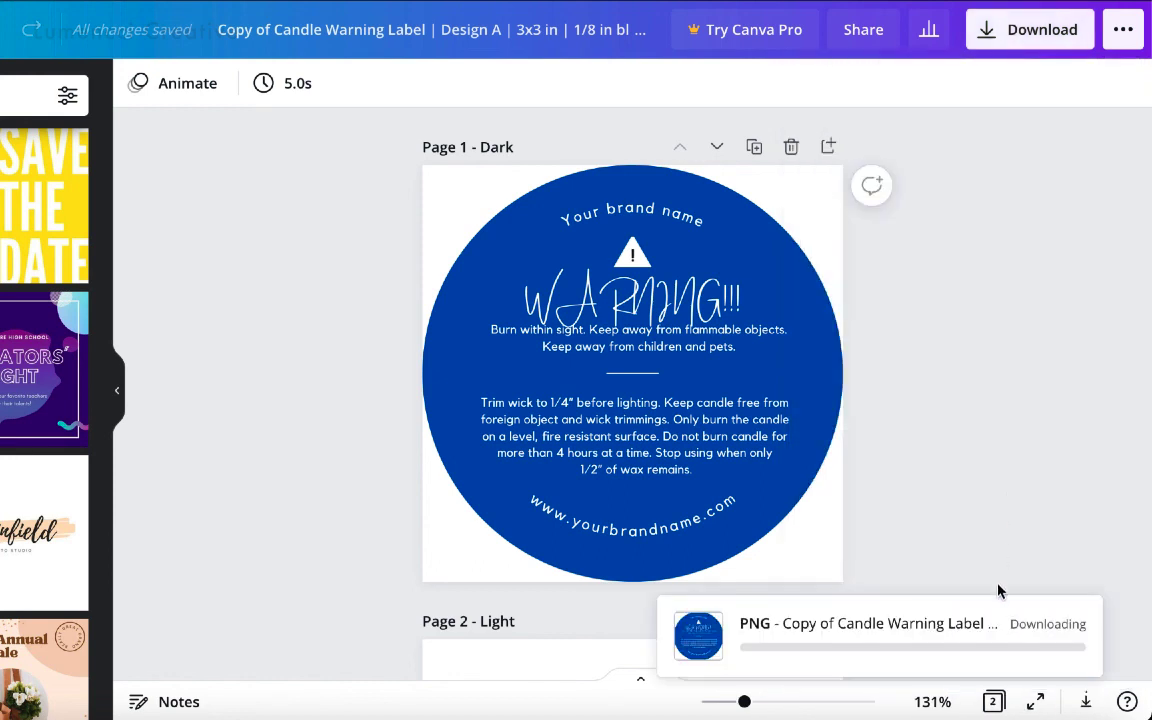